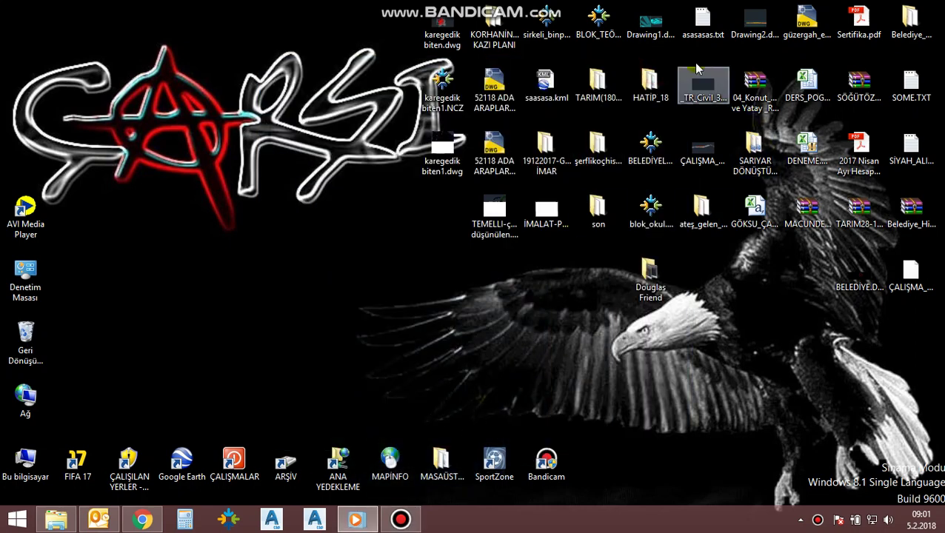
Review the seven SOME-coded coordinate points in SOME.TXT with Notepad, then launch Civil 3D.
drag(911, 85, 286, 209)
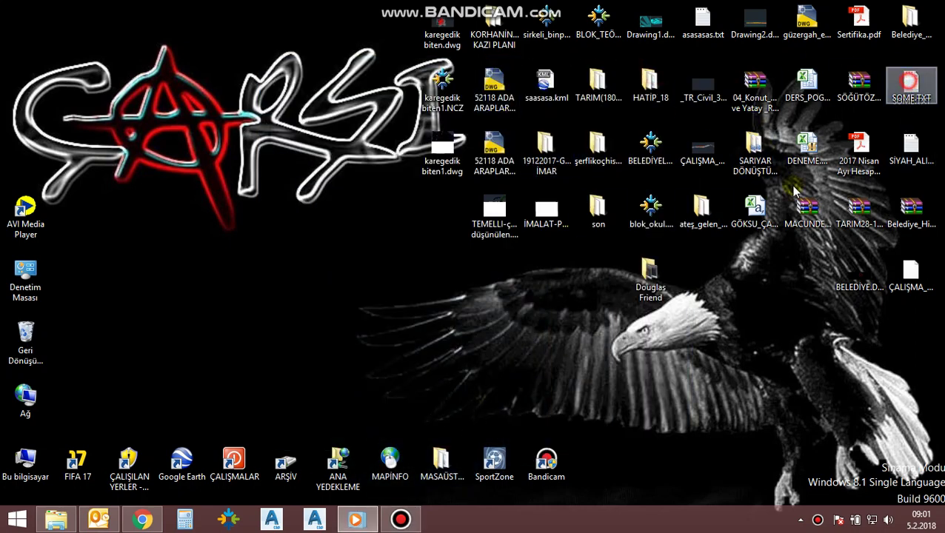
key(Return)
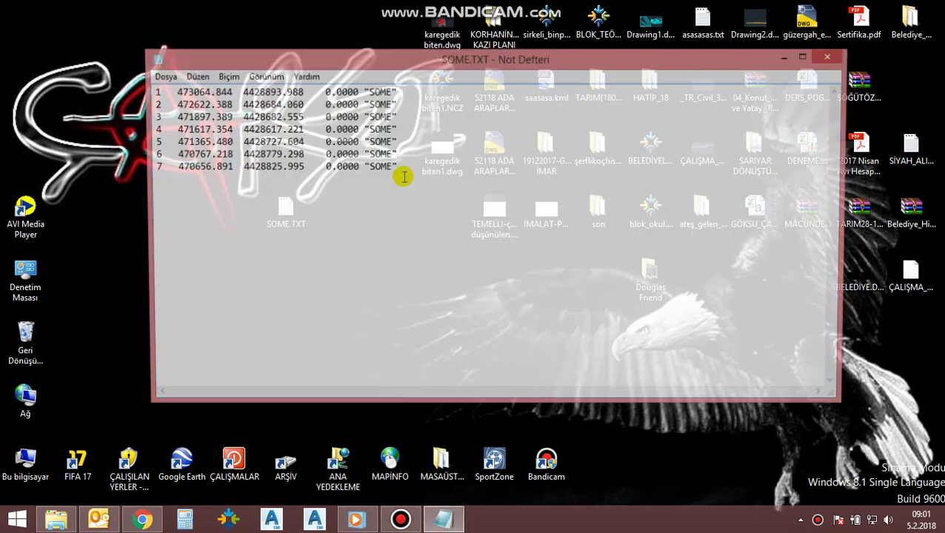
mouse_move(152, 92)
mouse_down()
mouse_move(398, 152)
mouse_move(398, 169)
mouse_up()
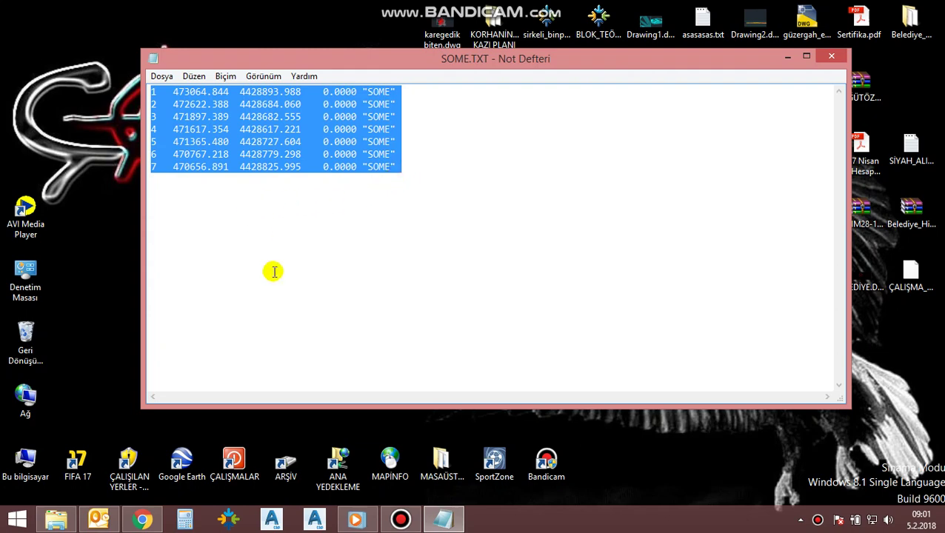
click(296, 520)
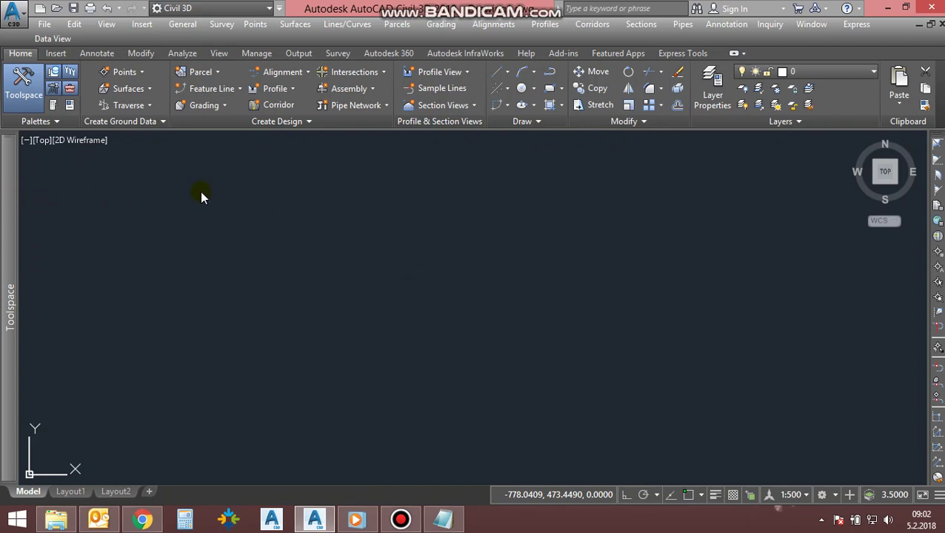
Start Import Points and choose SOME.TXT from the Desktop as the source file.
click(137, 72)
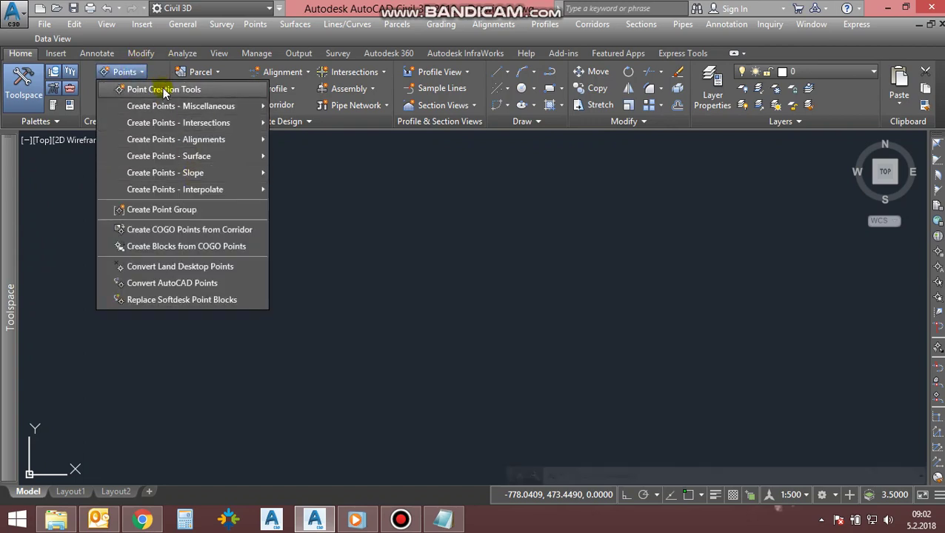
click(169, 89)
click(205, 30)
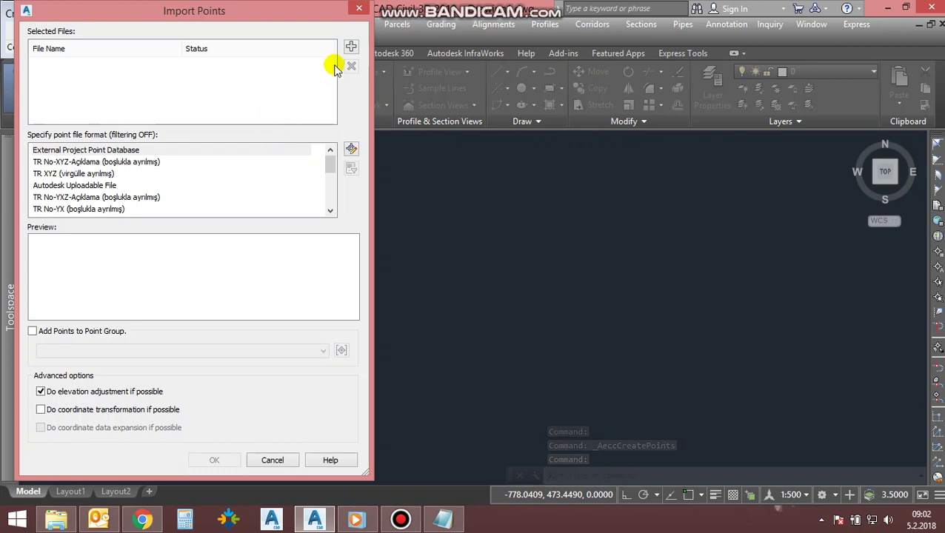
click(351, 47)
click(231, 243)
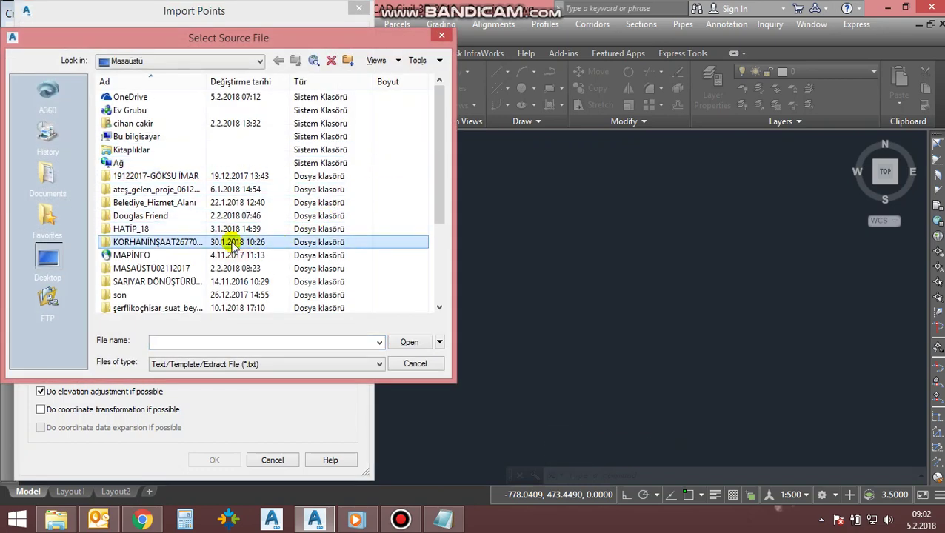
key(s)
key(s)
key(s)
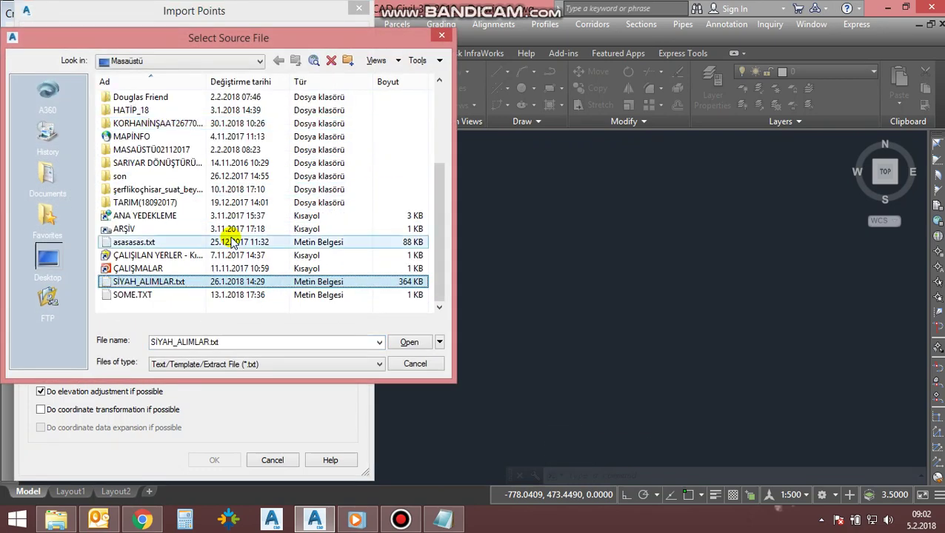
double_click(133, 297)
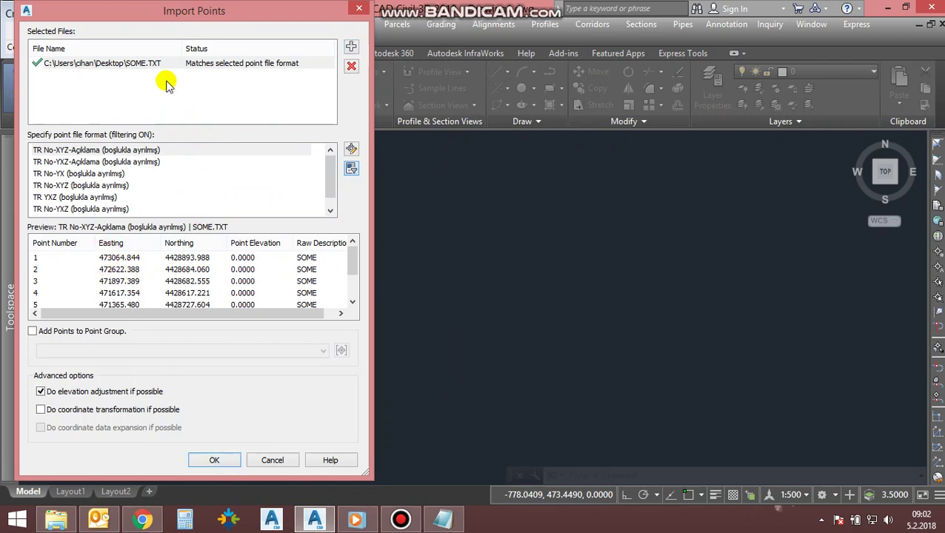
Enable Add Points to Point Group, create group SOME, and run the SOME.TXT import.
drag(148, 10, 553, 48)
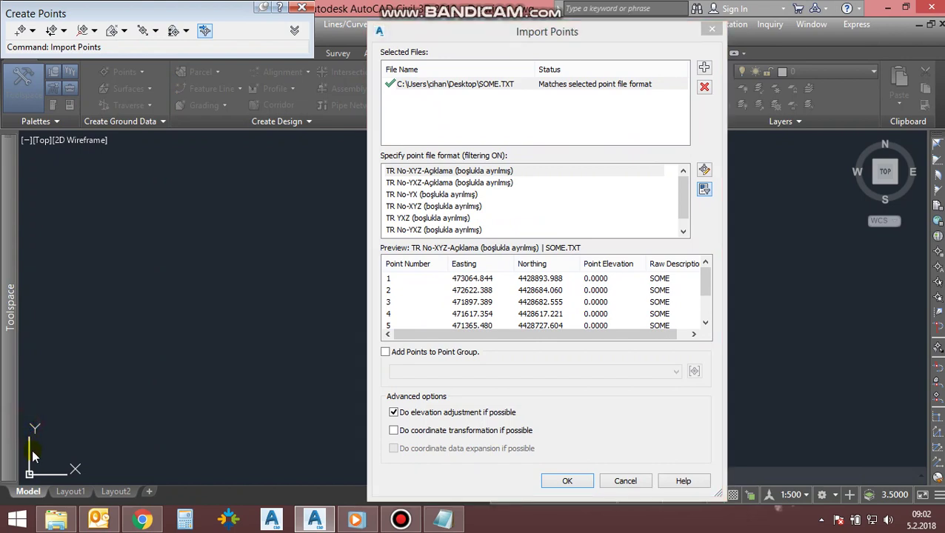
click(75, 469)
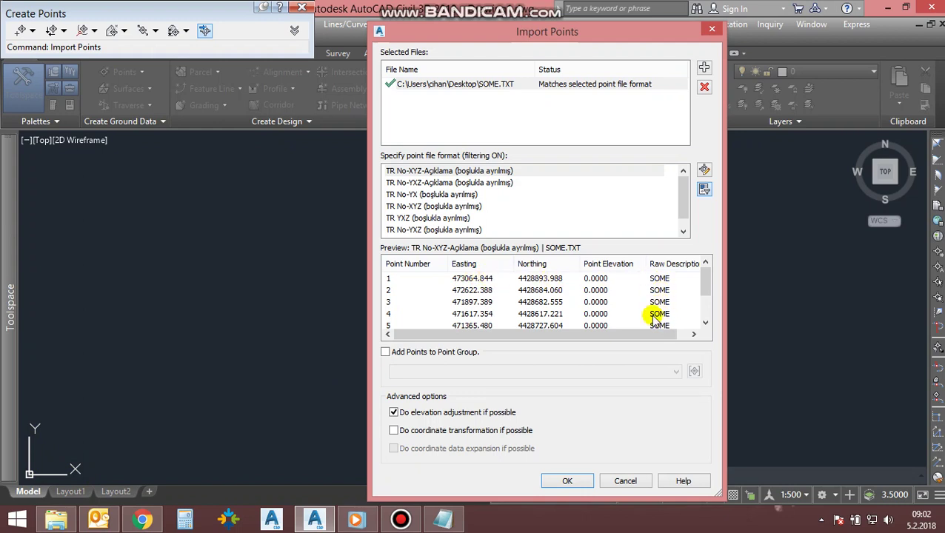
click(385, 352)
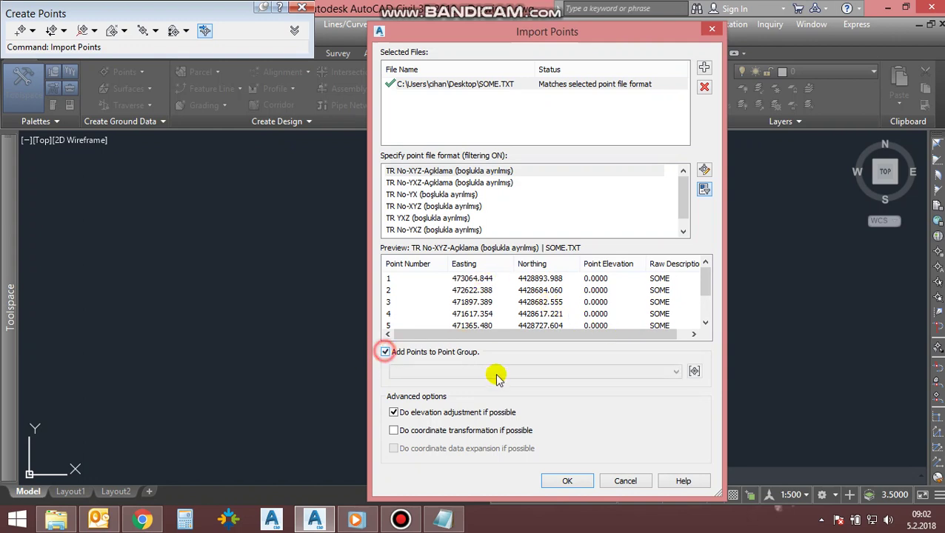
click(696, 372)
text(SOME)
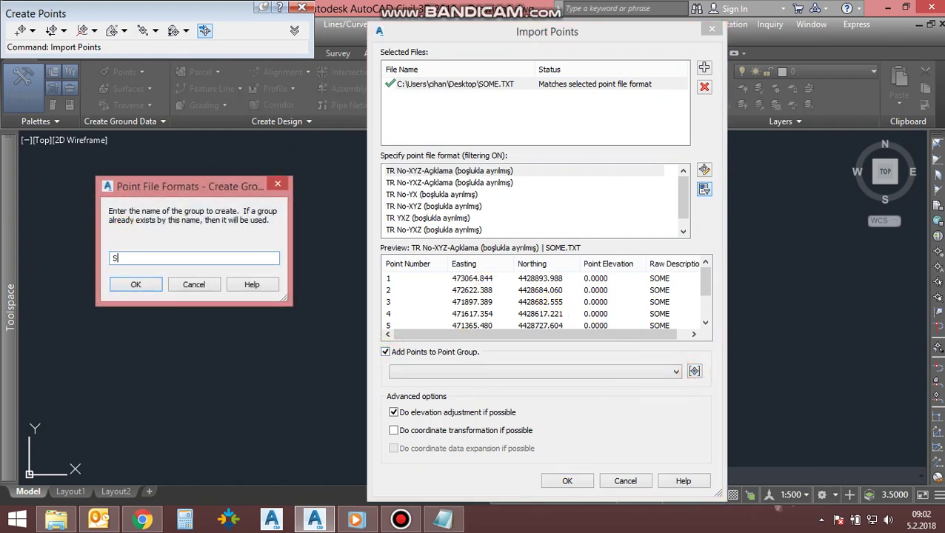
click(119, 285)
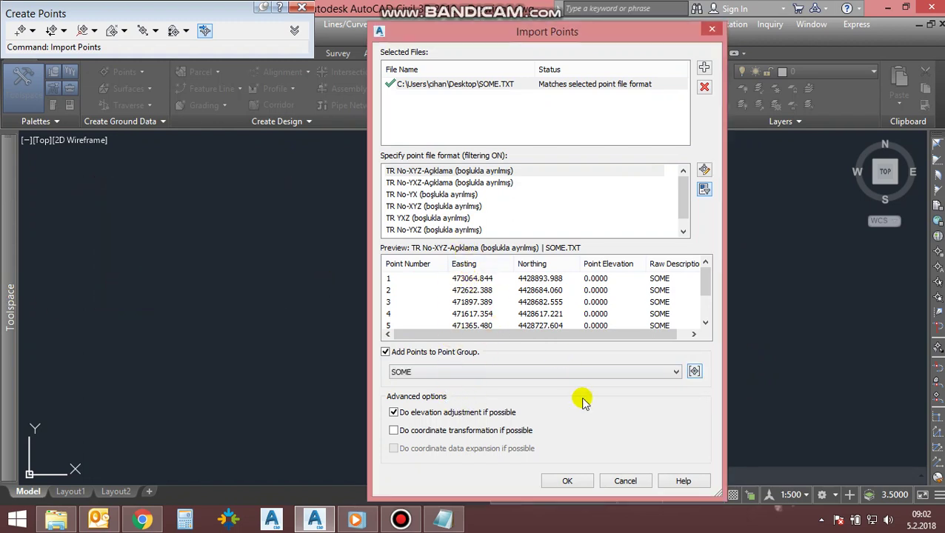
click(571, 481)
text(Z)
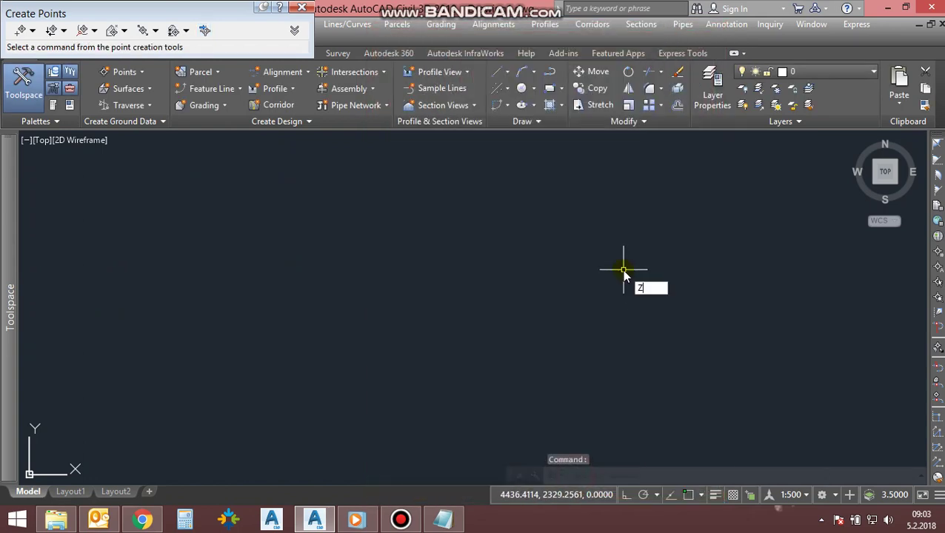
Zoom extents to show the imported points, then zoom in on point 1.
key(Return)
text(E)
key(Return)
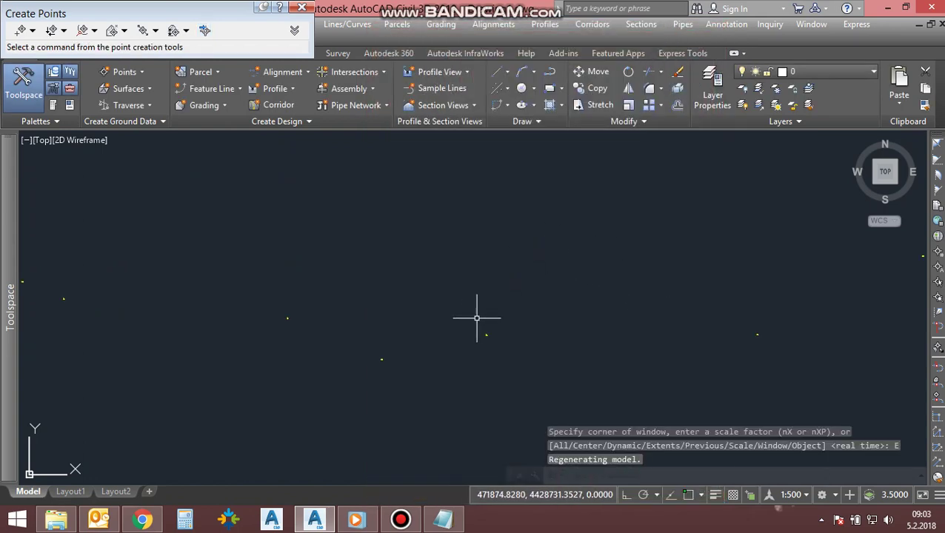
scroll(612, 264, down, 3)
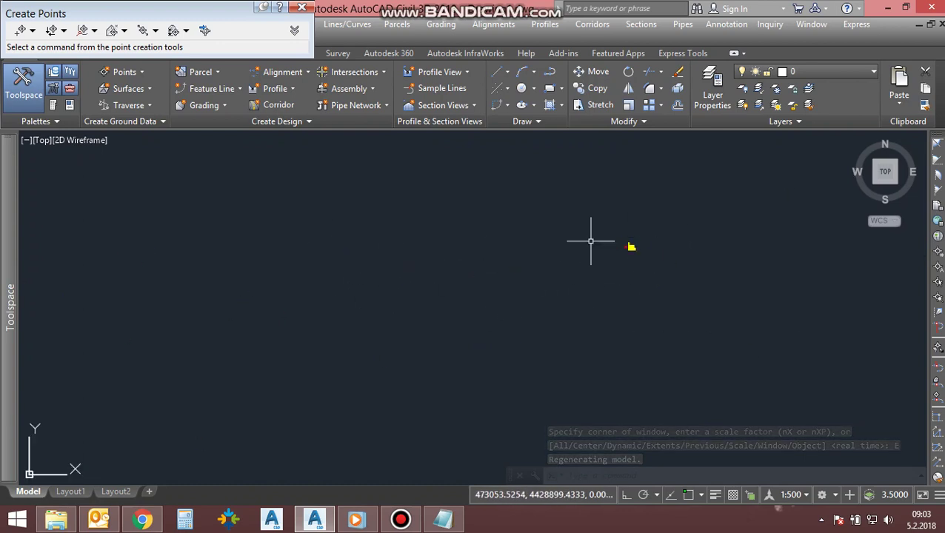
scroll(697, 254, up, 4)
scroll(697, 253, up, 2)
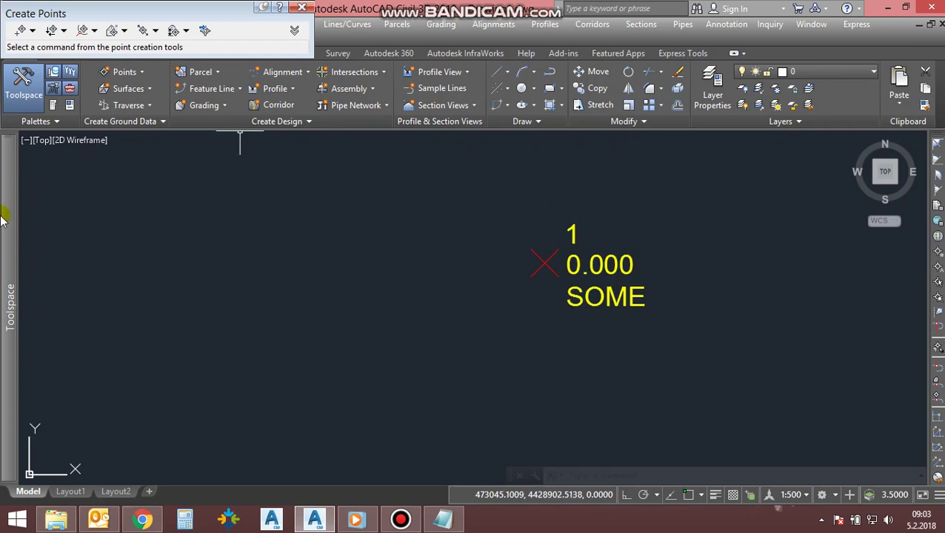
Open the Civil 3D description key set for editing from Toolspace Settings.
click(203, 261)
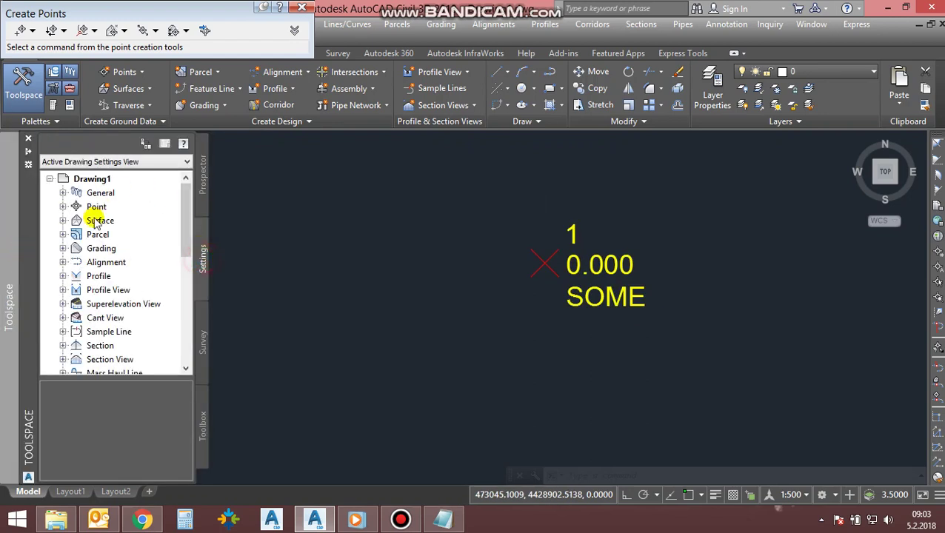
click(63, 206)
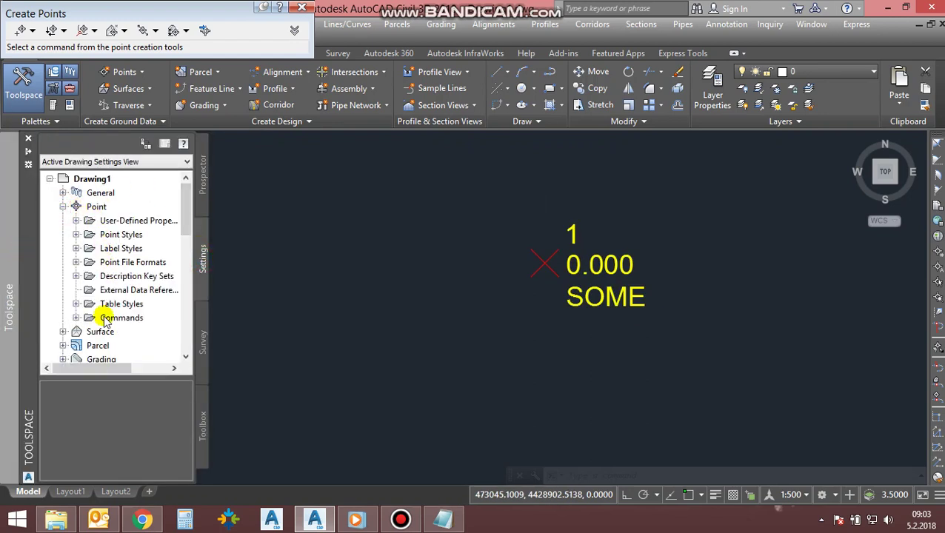
click(76, 277)
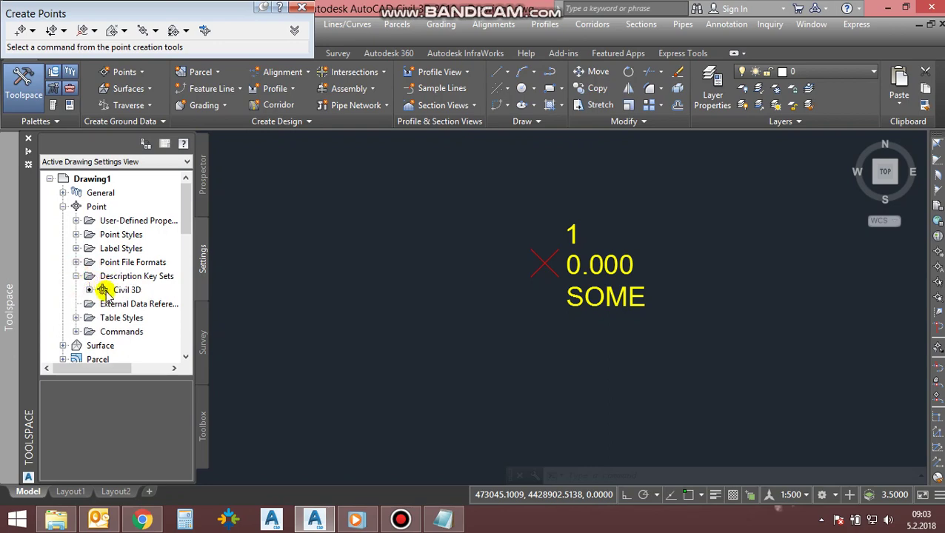
click(100, 291)
right_click(138, 290)
click(177, 315)
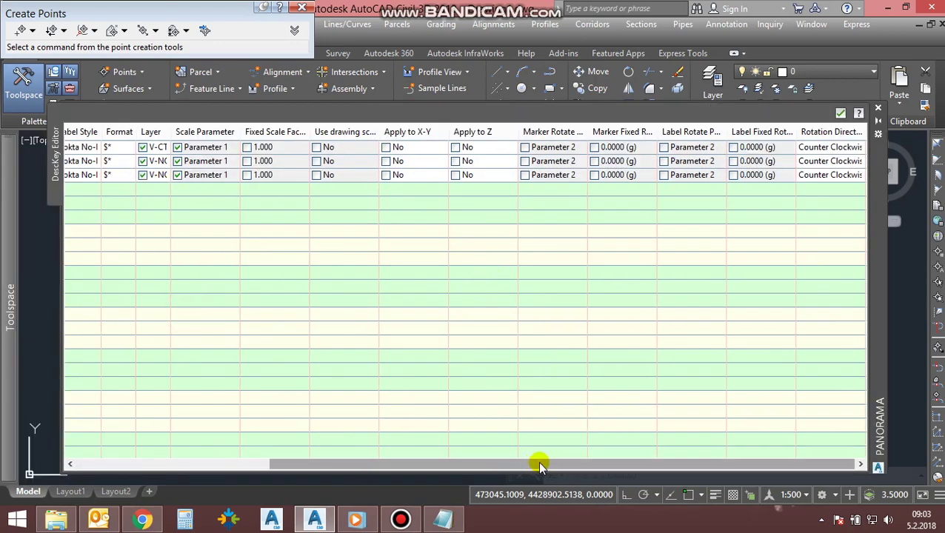
Add a new SOME* description key below TR* and enable its point style override.
drag(540, 464, 270, 463)
right_click(106, 174)
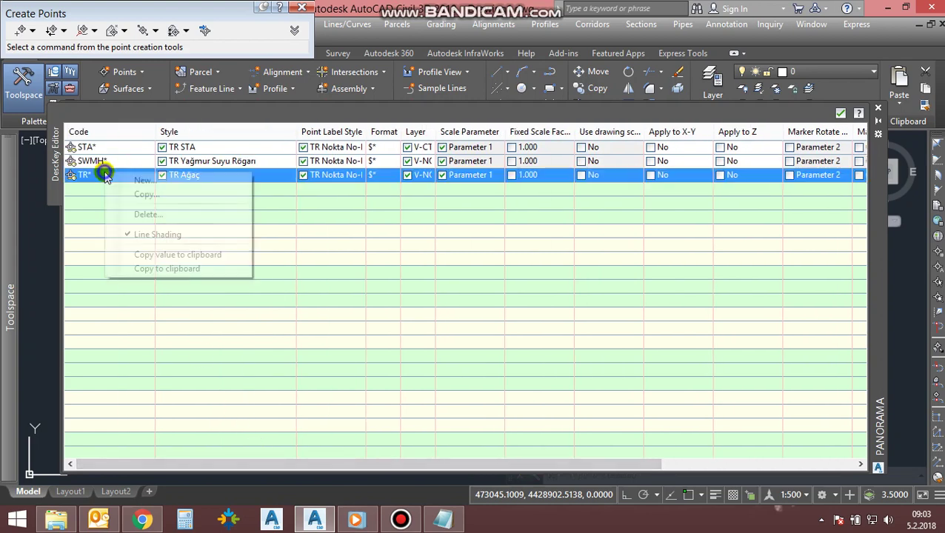
click(167, 181)
click(137, 188)
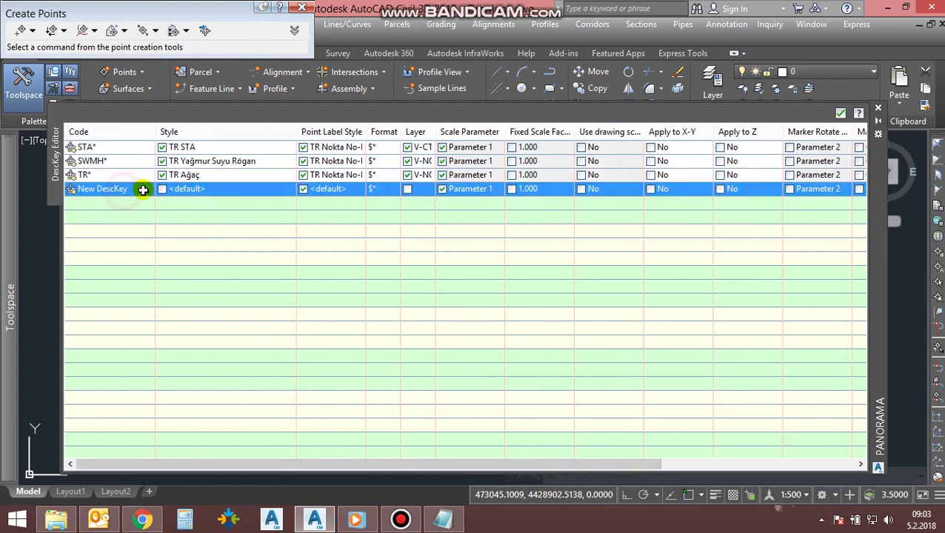
click(142, 189)
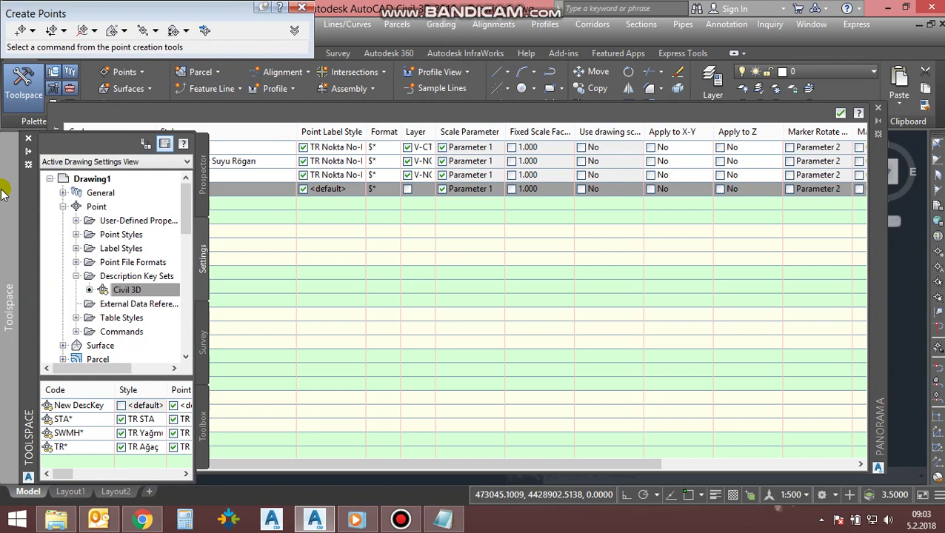
click(162, 190)
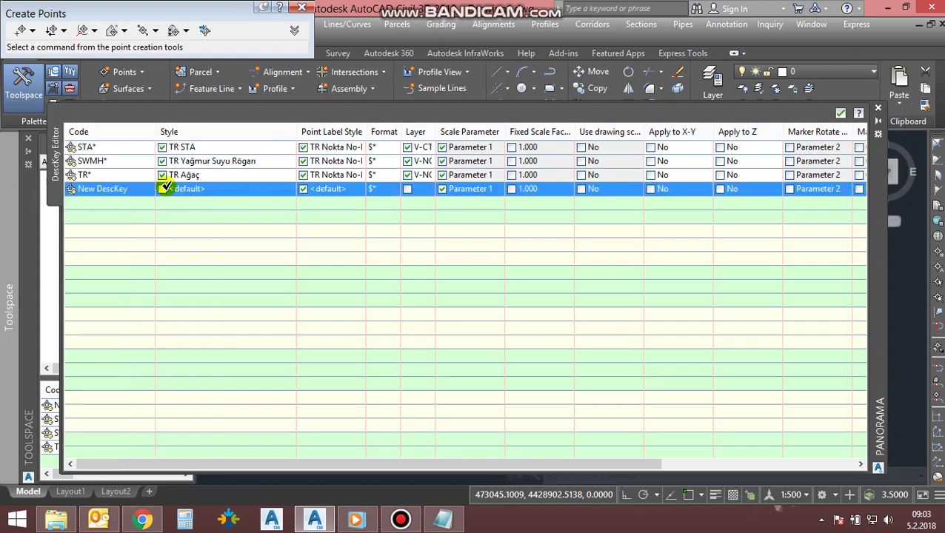
click(130, 189)
text(SOME*)
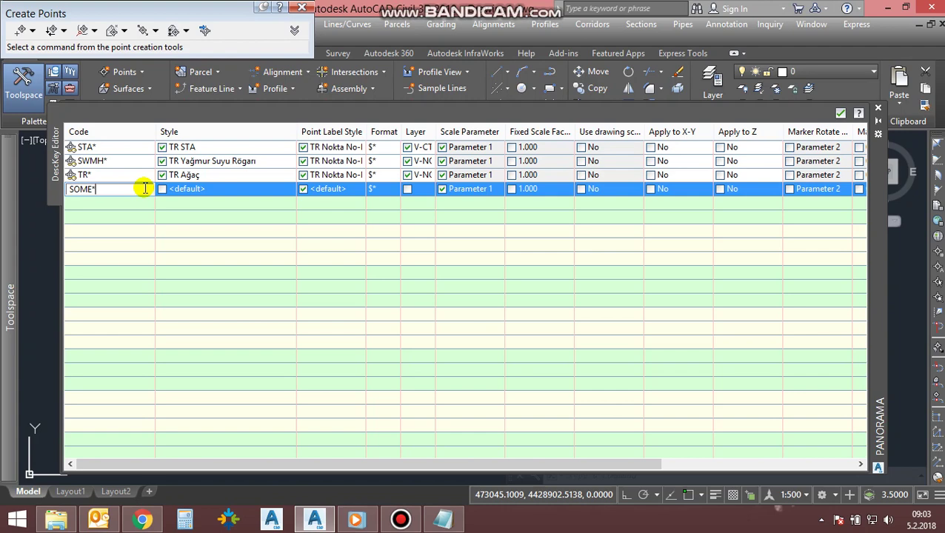
click(198, 191)
click(260, 191)
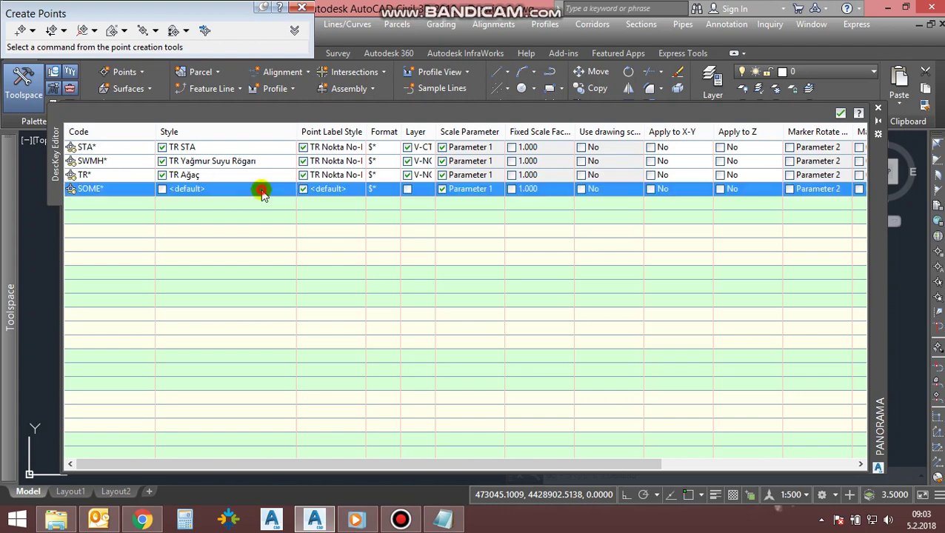
click(162, 189)
Create a new point style for the SOME* key and name it SOME.
click(255, 191)
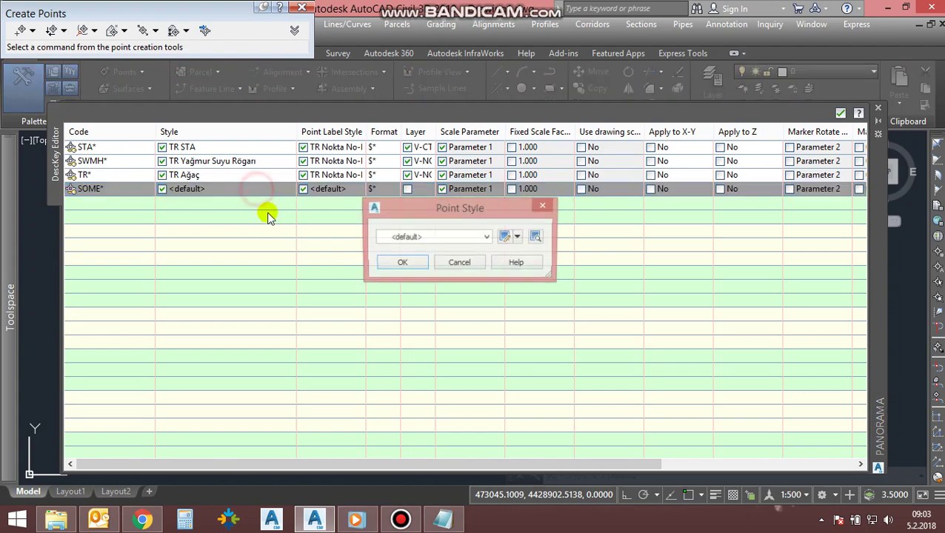
click(516, 238)
click(537, 252)
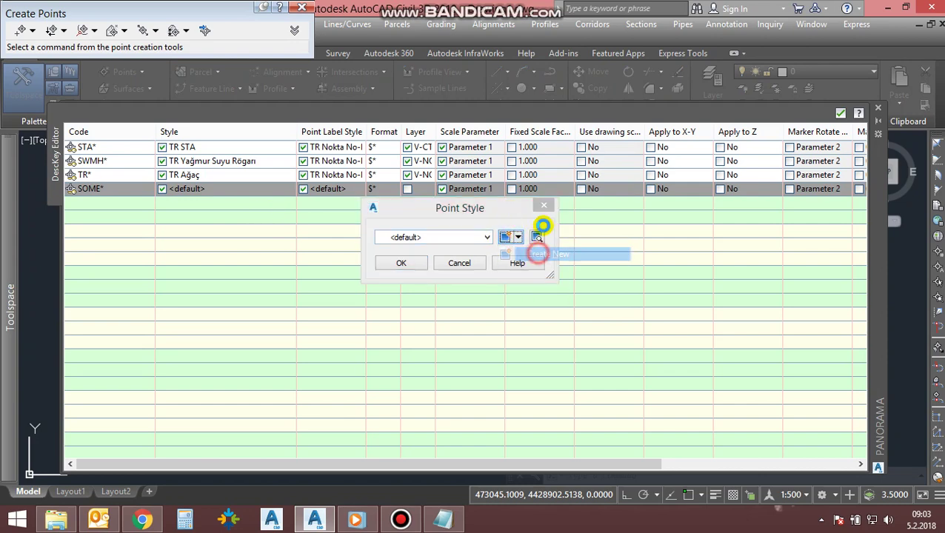
click(221, 83)
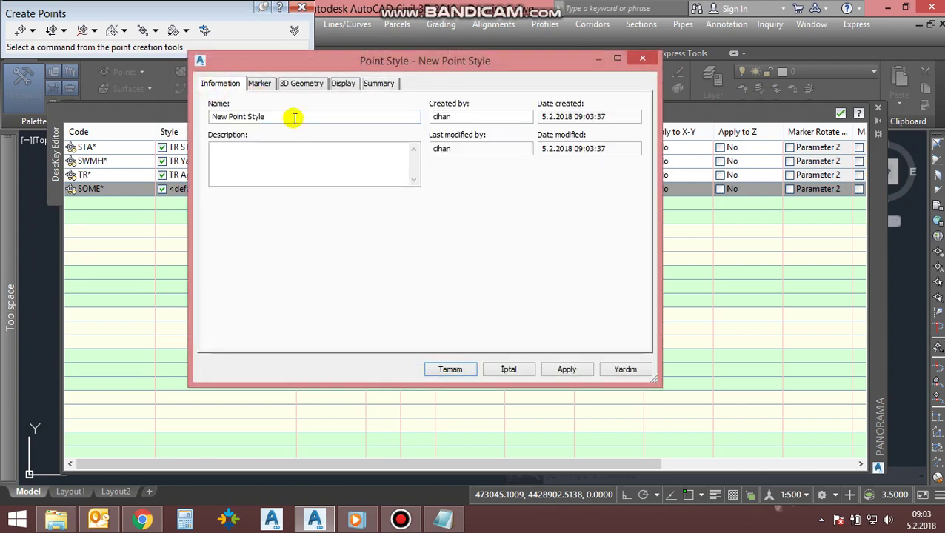
drag(291, 116, 63, 122)
text(SOME)
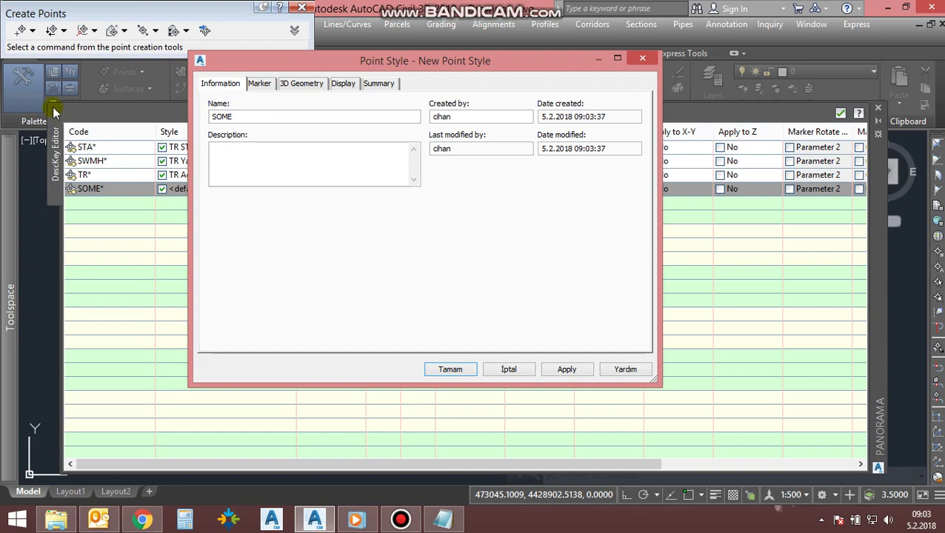
Give the SOME style the Nirengi Noktası block marker and assign it to SOME*.
click(260, 82)
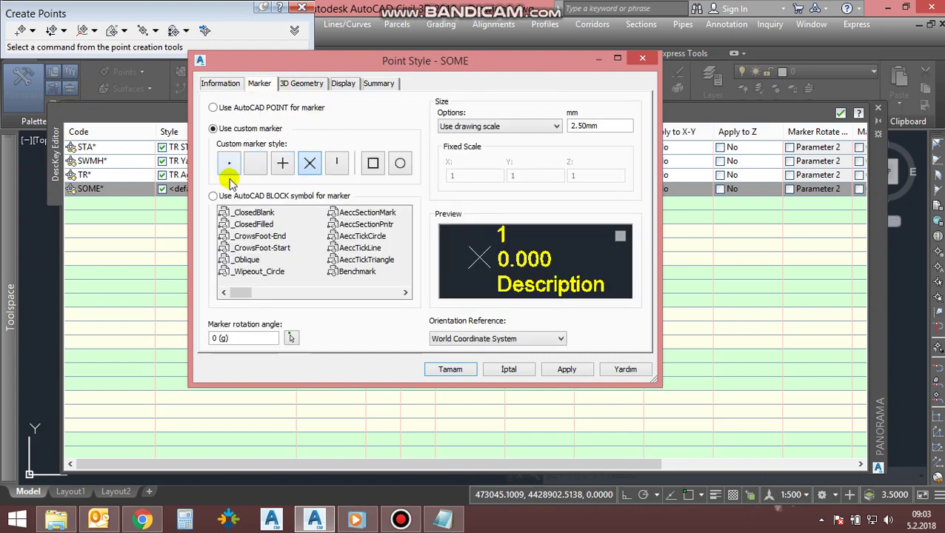
click(212, 196)
mouse_move(240, 292)
mouse_down()
mouse_move(392, 293)
mouse_move(332, 296)
mouse_up()
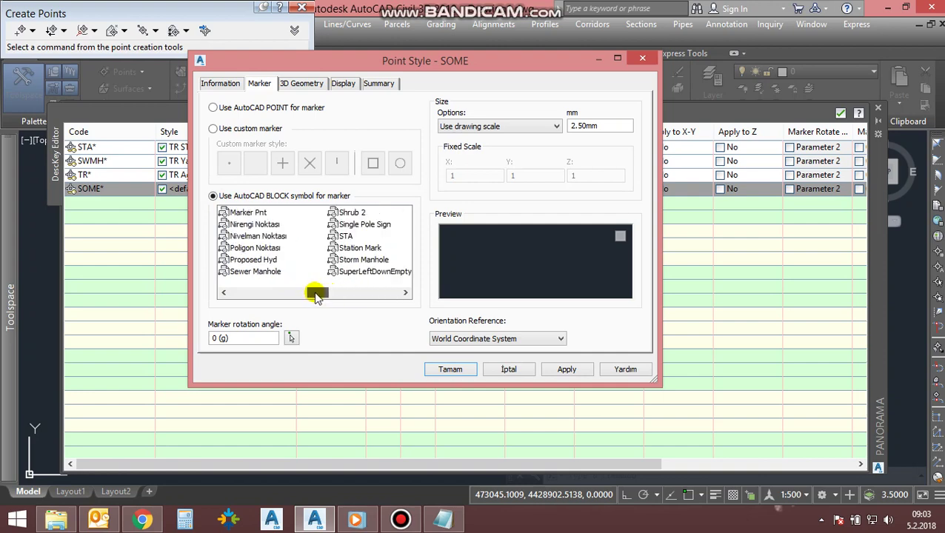
click(248, 224)
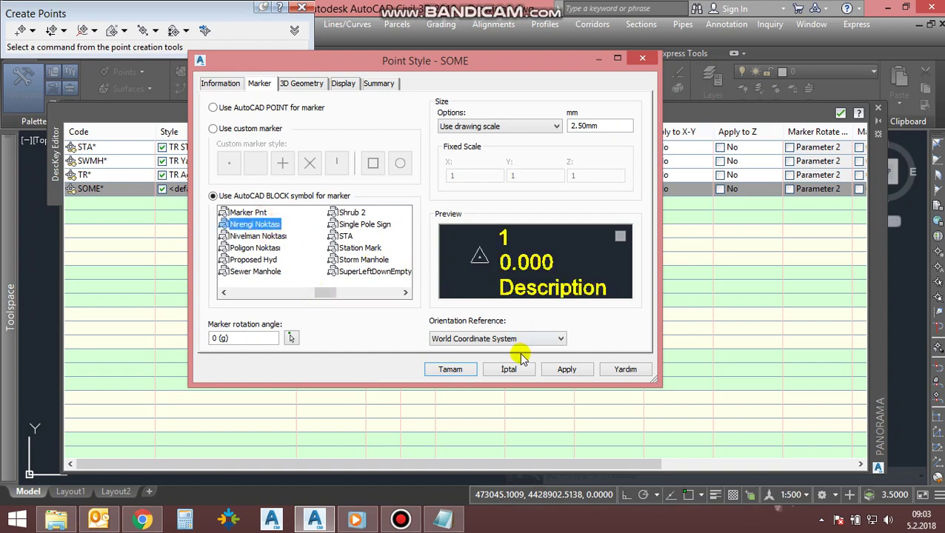
click(563, 367)
click(449, 369)
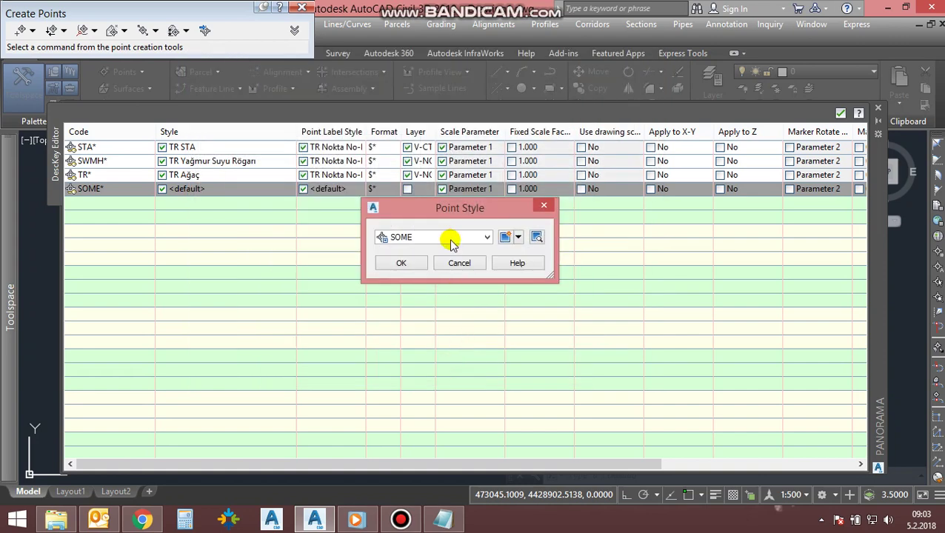
click(405, 264)
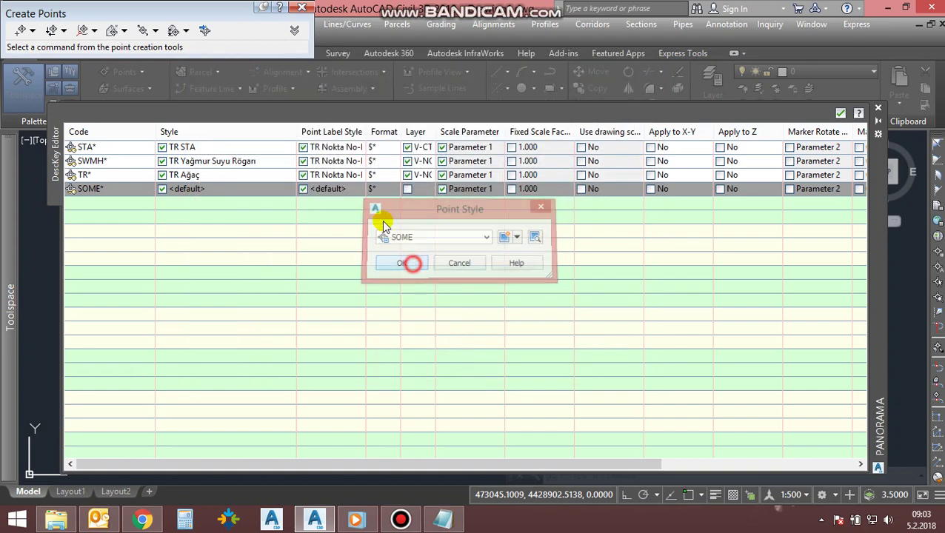
click(348, 188)
click(517, 237)
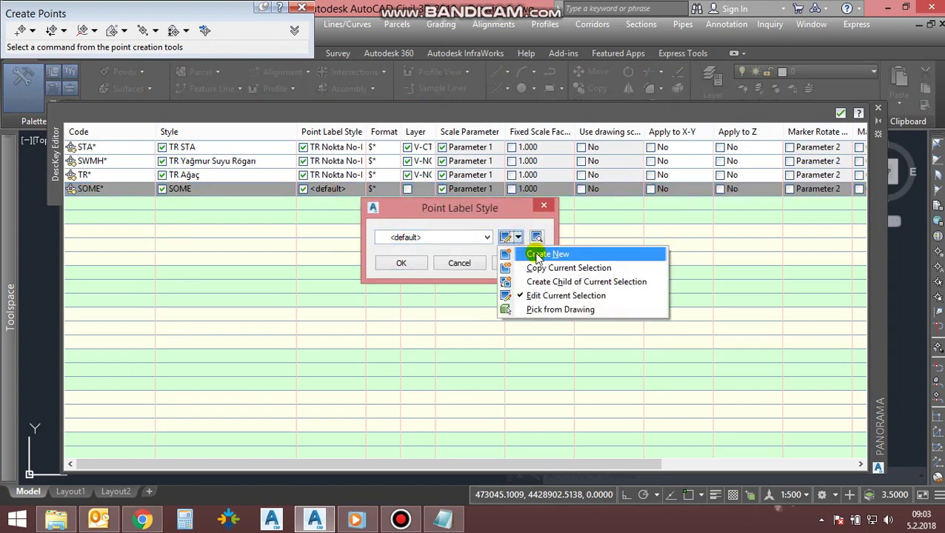
Create a new point label style named SOME STYLE and view its Layout components.
click(538, 256)
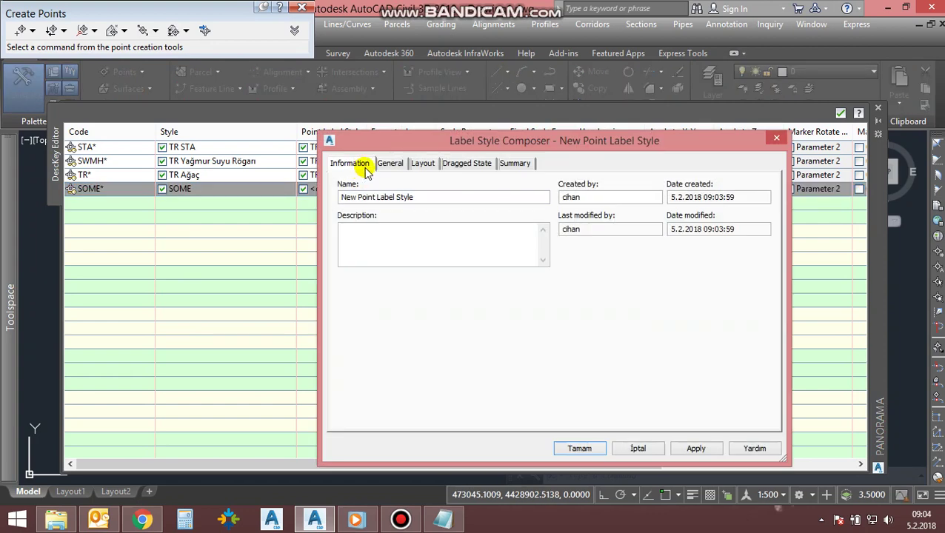
drag(435, 196, 296, 197)
text(SOME STYLE)
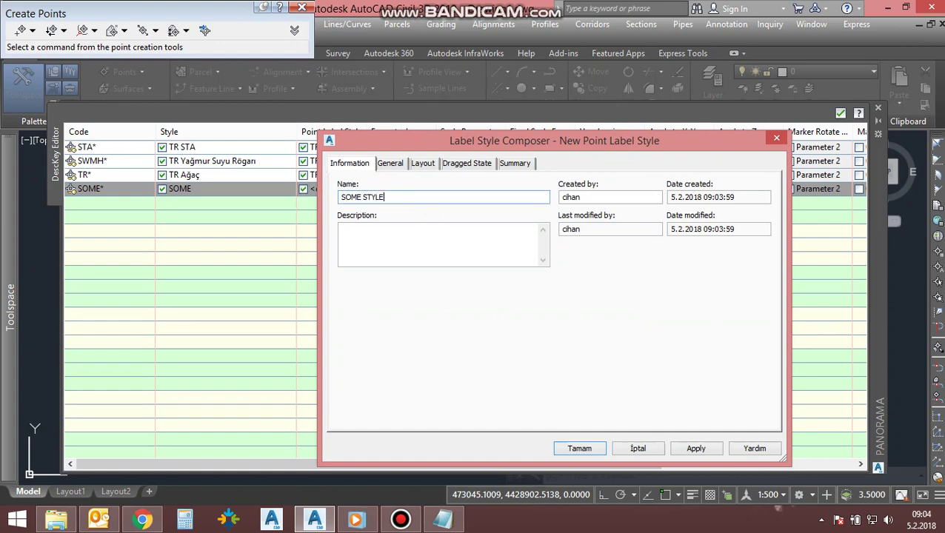
click(390, 163)
click(423, 163)
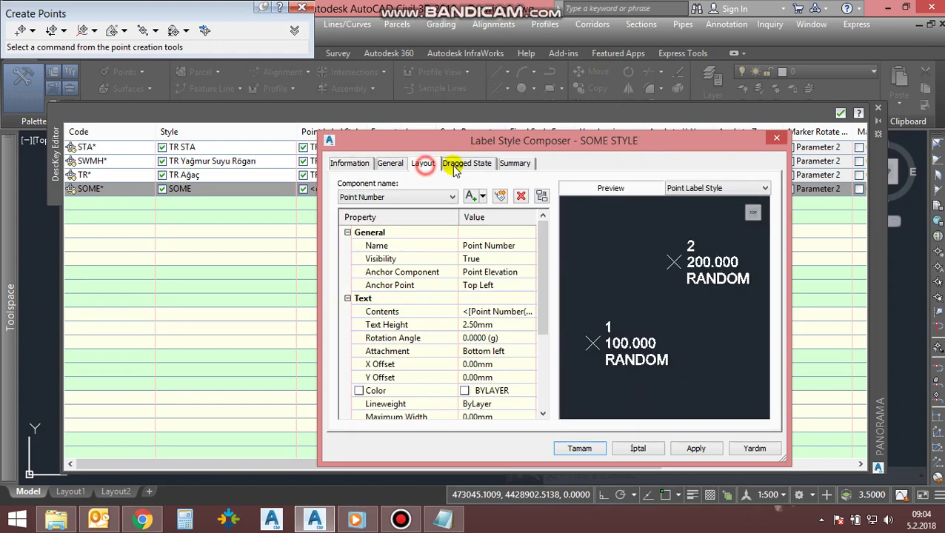
click(466, 163)
click(423, 163)
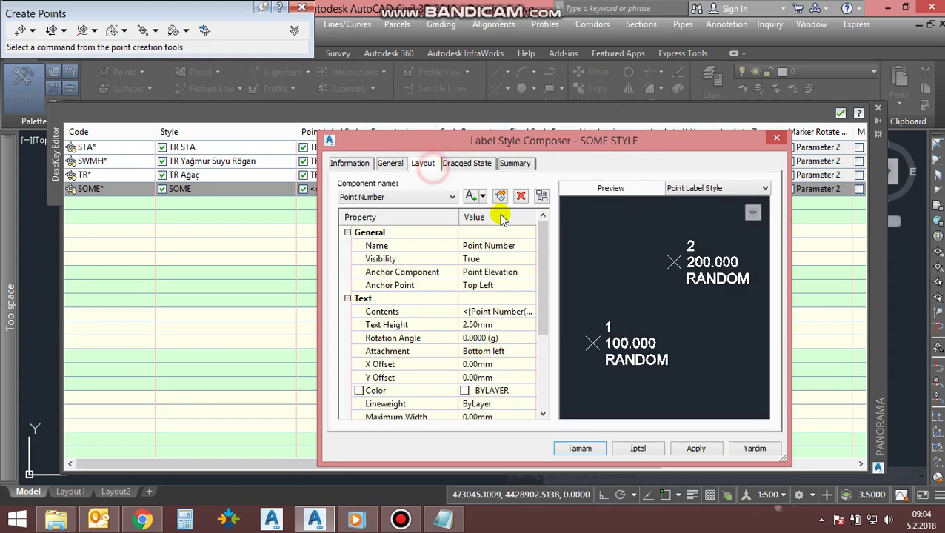
Delete the Point Elevation component and assign SOME STYLE to the SOME* key.
click(452, 197)
click(377, 215)
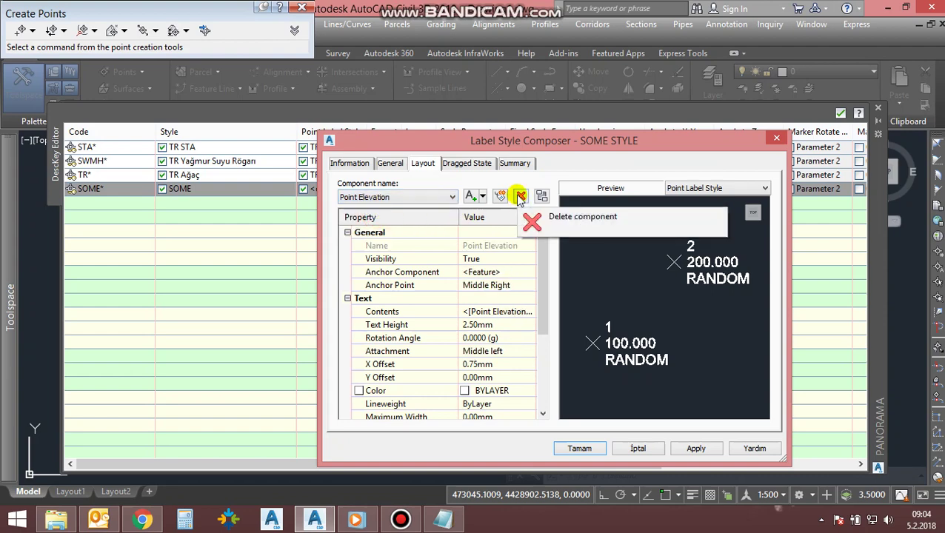
click(521, 196)
click(609, 333)
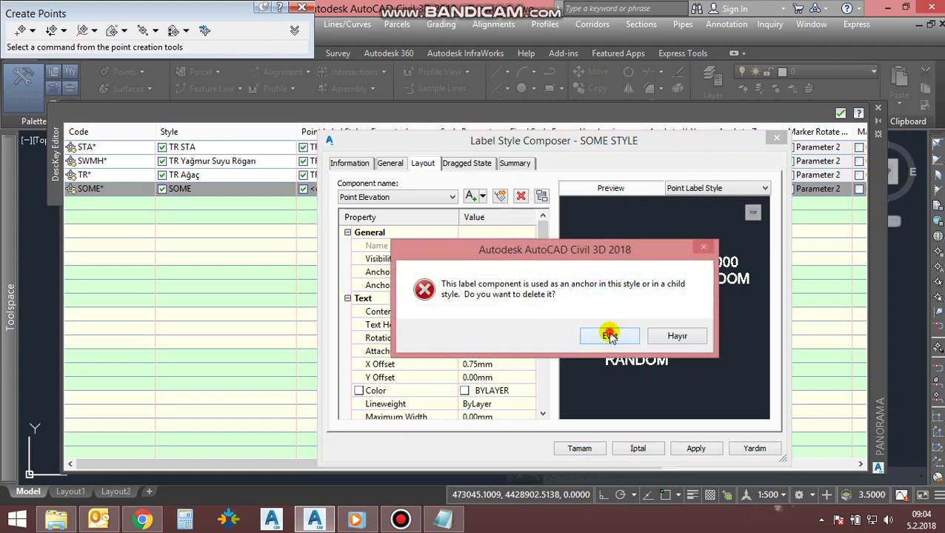
click(579, 448)
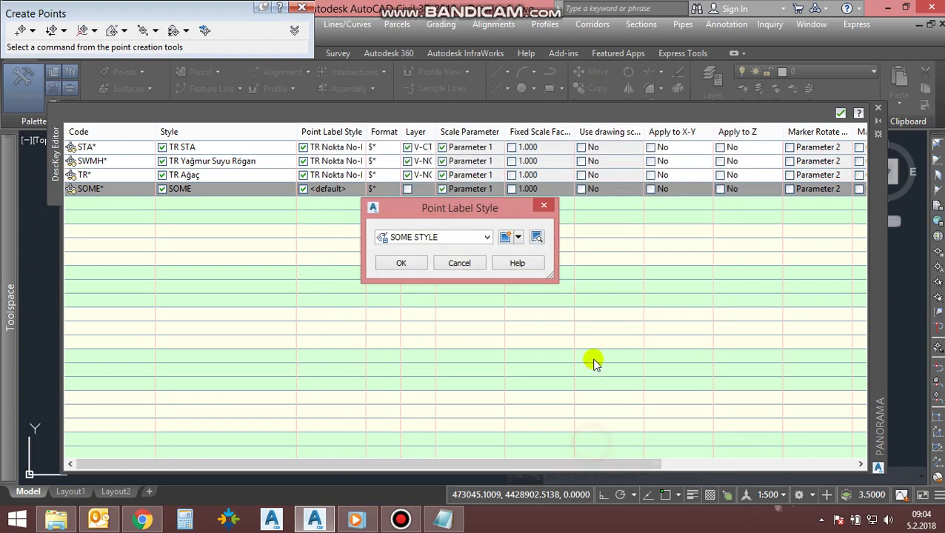
click(401, 263)
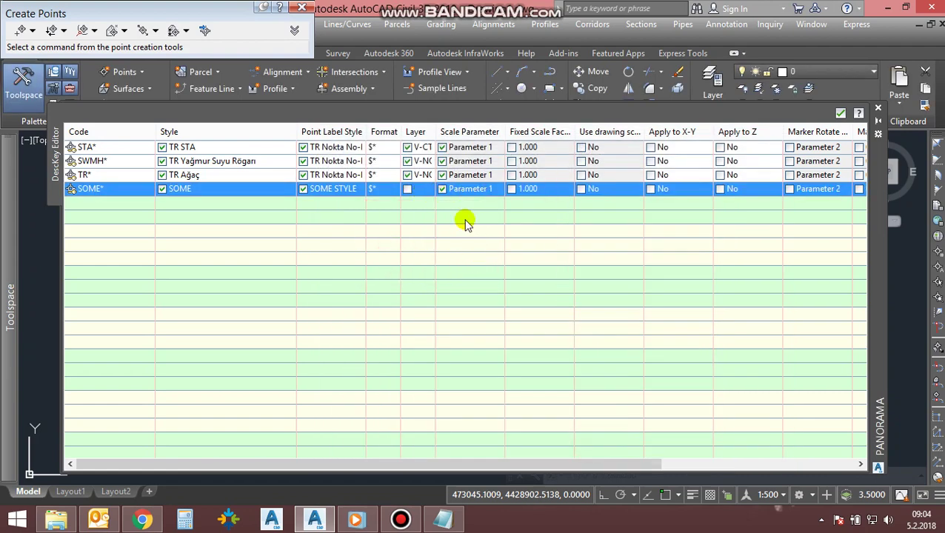
Commit the SOME* description key edits and close the DescKey Editor.
drag(400, 464, 640, 466)
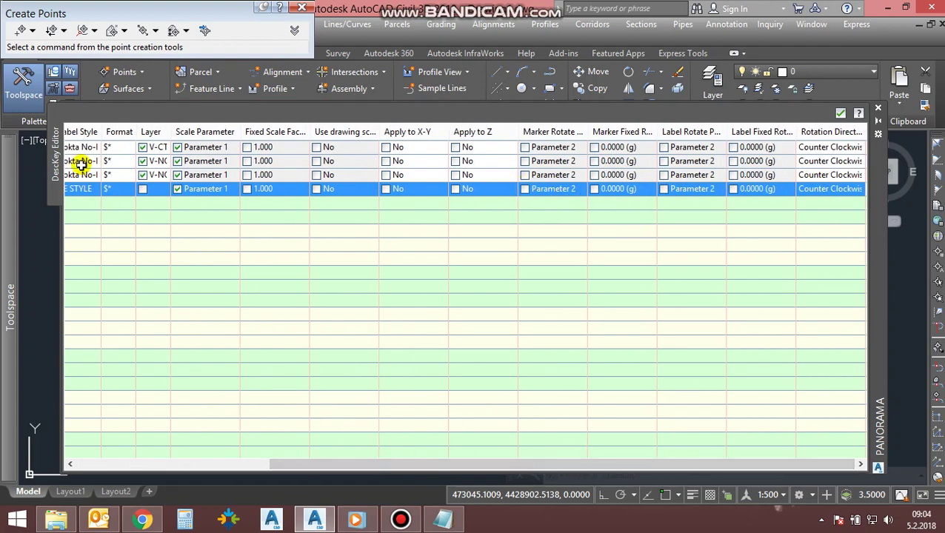
click(840, 113)
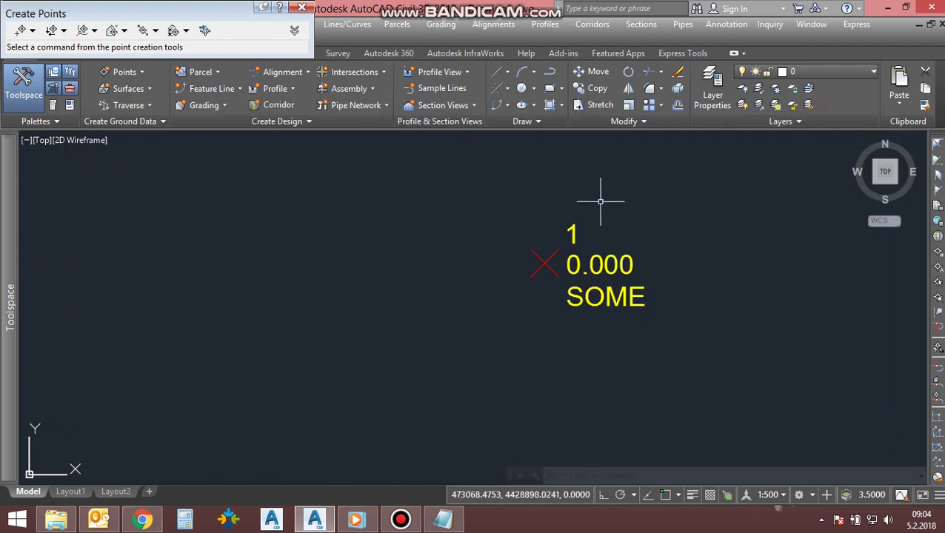
scroll(552, 249, down, 5)
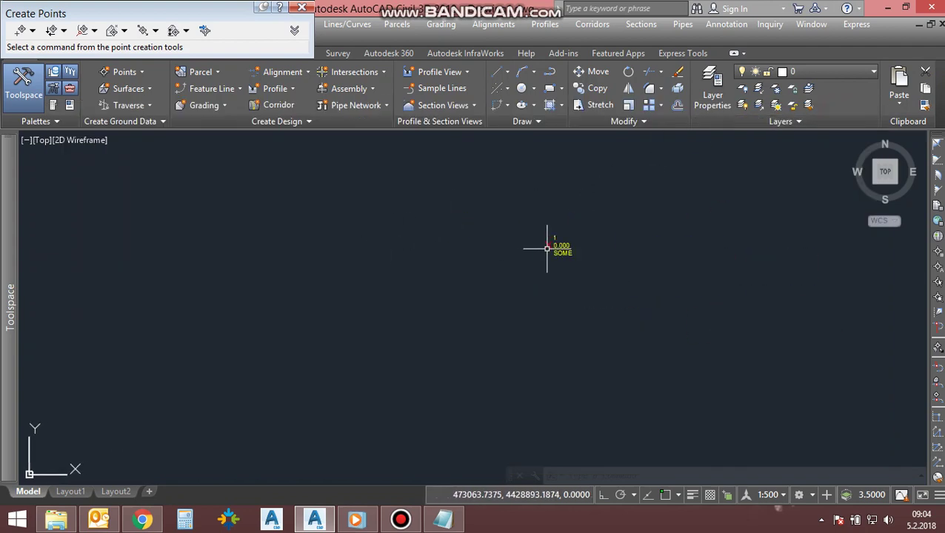
scroll(531, 249, up, 6)
scroll(533, 249, down, 1)
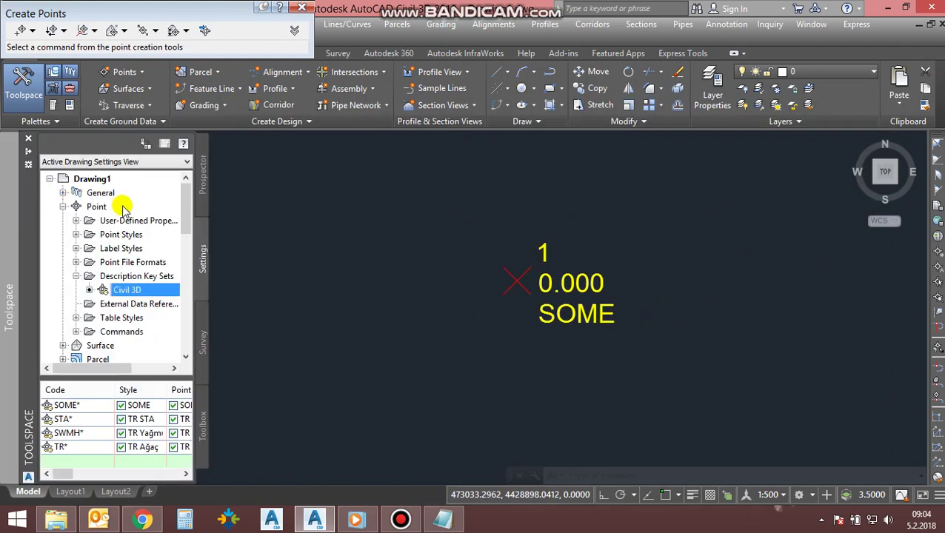
Apply description keys to the SOME point group from Prospector's Point Groups.
click(202, 179)
click(89, 193)
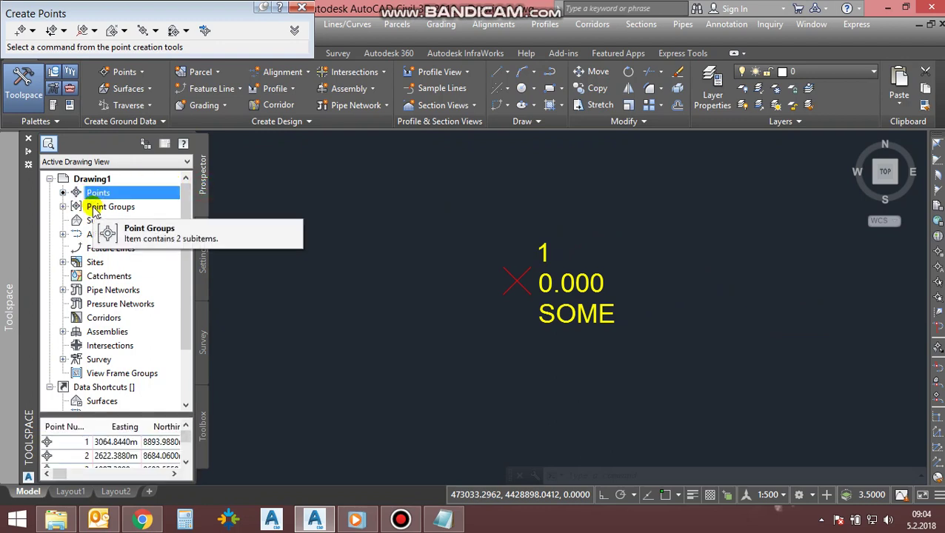
click(93, 208)
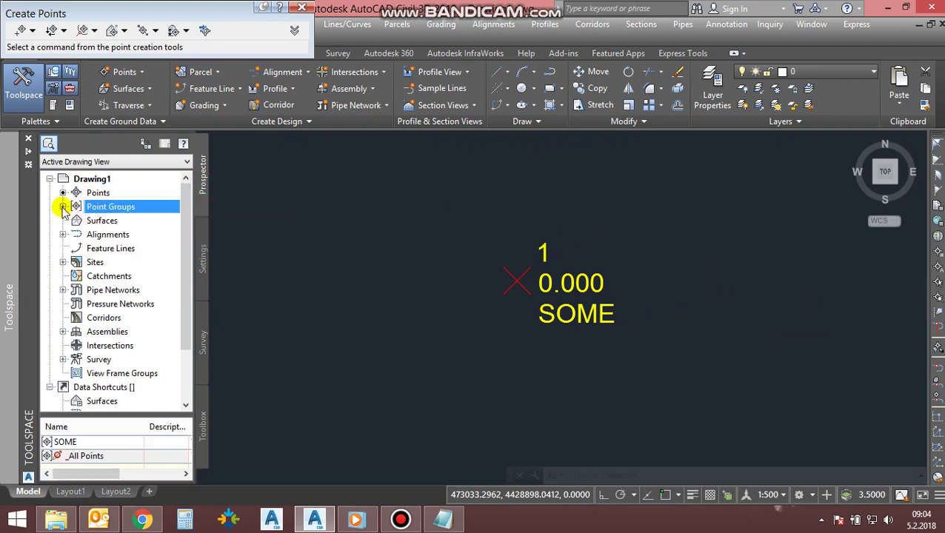
click(63, 207)
click(110, 221)
right_click(111, 226)
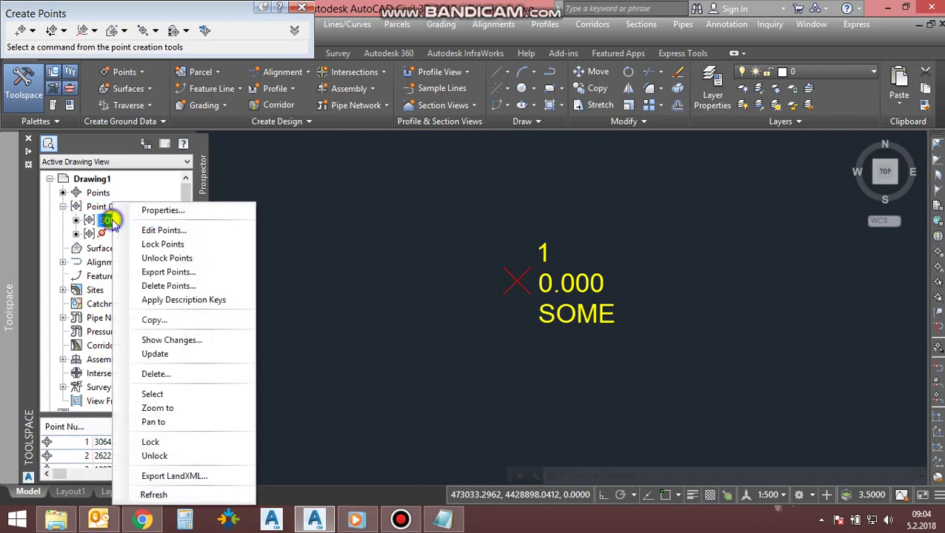
click(231, 307)
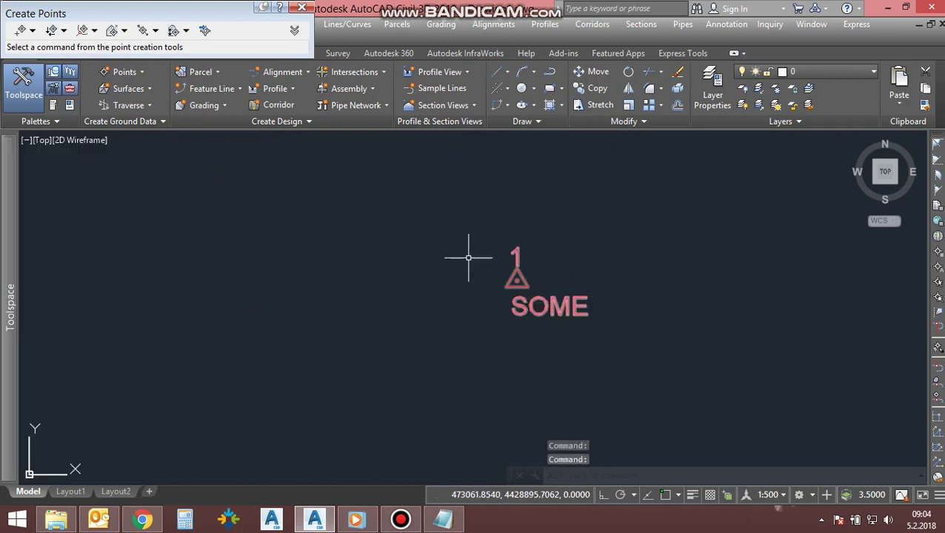
Zoom extents to show all points and set the annotation scale to 1:1000.
scroll(622, 306, down, 5)
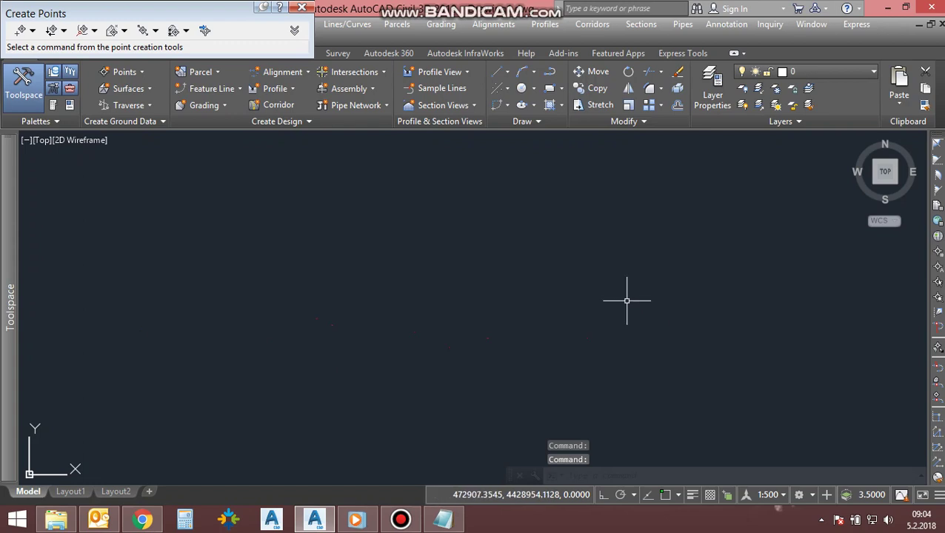
text(z)
key(Return)
text(e)
key(Return)
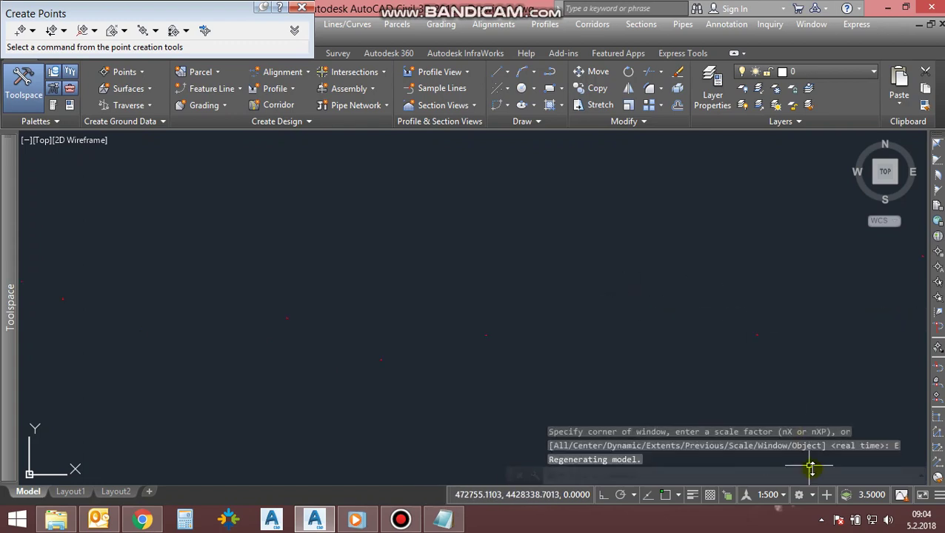
click(781, 497)
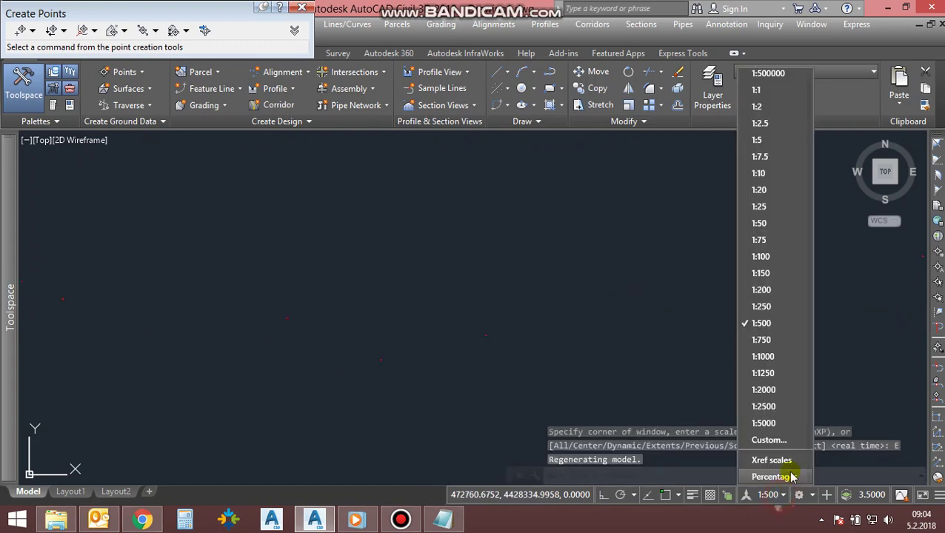
click(763, 356)
text(RE)
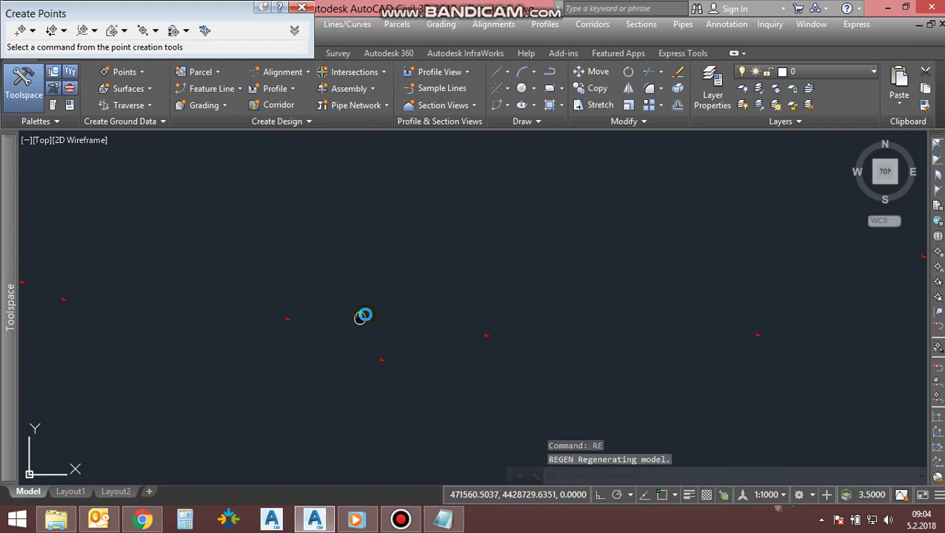
Pan around to inspect the restyled points, then close the point creation toolbar.
scroll(502, 310, up, 3)
scroll(523, 316, down, 3)
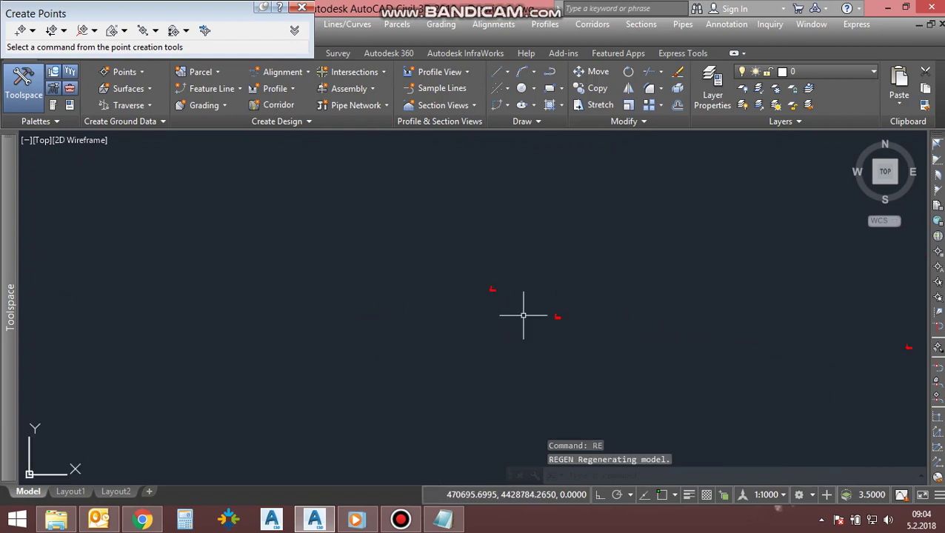
middle_drag(523, 315, 89, 267)
scroll(460, 286, up, 3)
scroll(378, 293, down, 1)
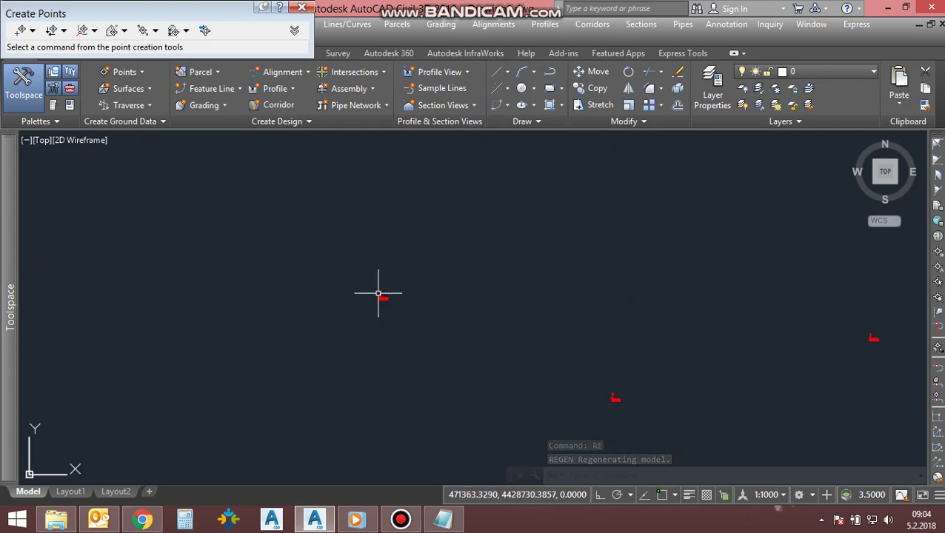
scroll(46, 293, down, 2)
scroll(281, 321, up, 2)
scroll(307, 311, down, 1)
scroll(601, 302, up, 3)
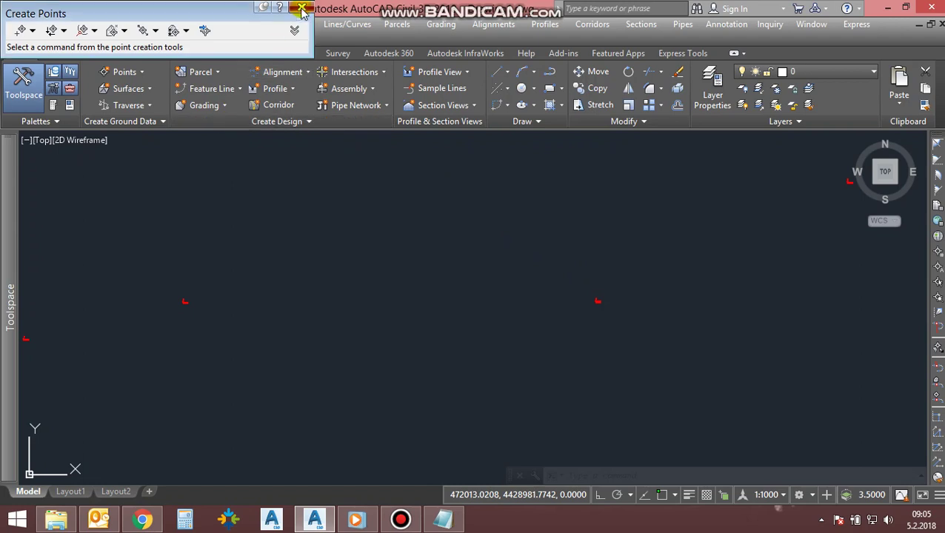
click(298, 9)
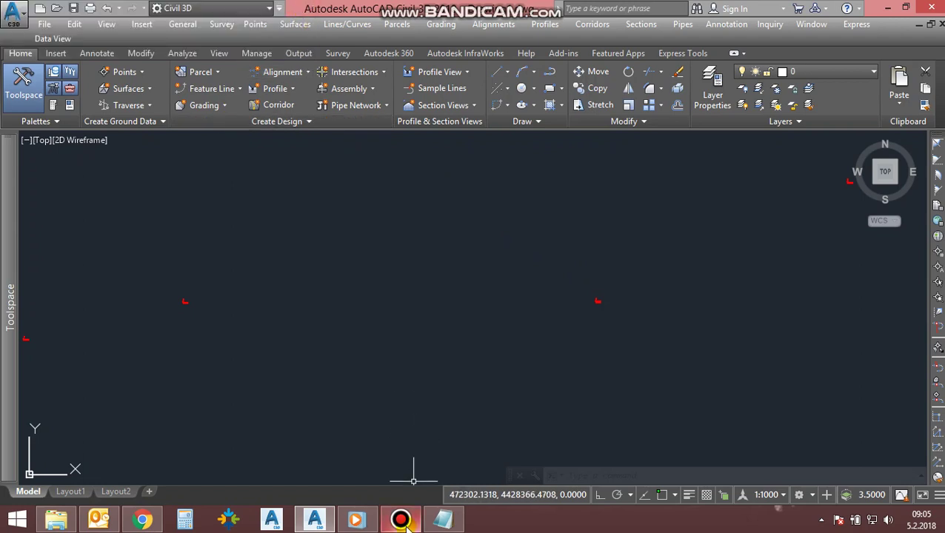